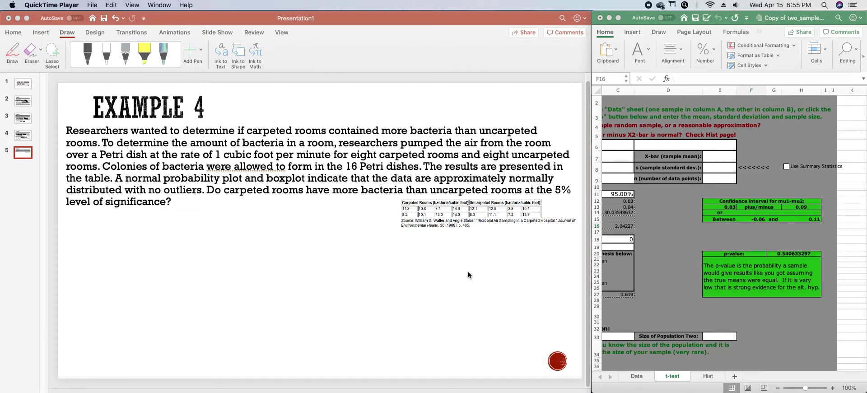
# Step: Select all in the Excel t-test template, show its Data sheet, and return to the Example 4 slide
pyautogui.click(628, 20)
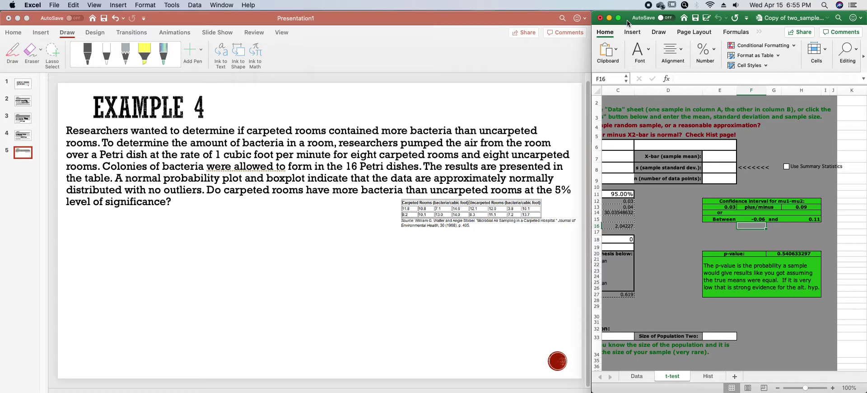
pyautogui.press('super+a')
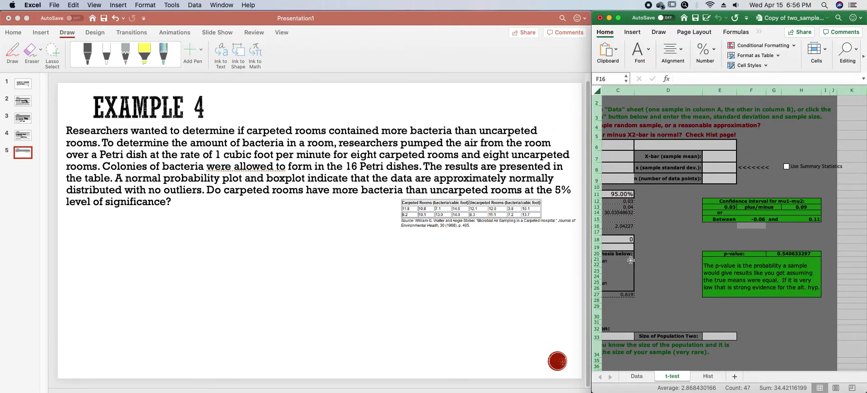
pyautogui.click(641, 378)
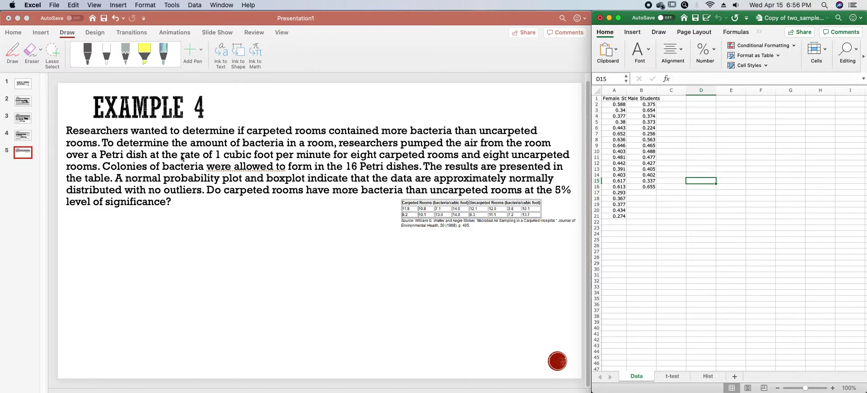
pyautogui.click(186, 221)
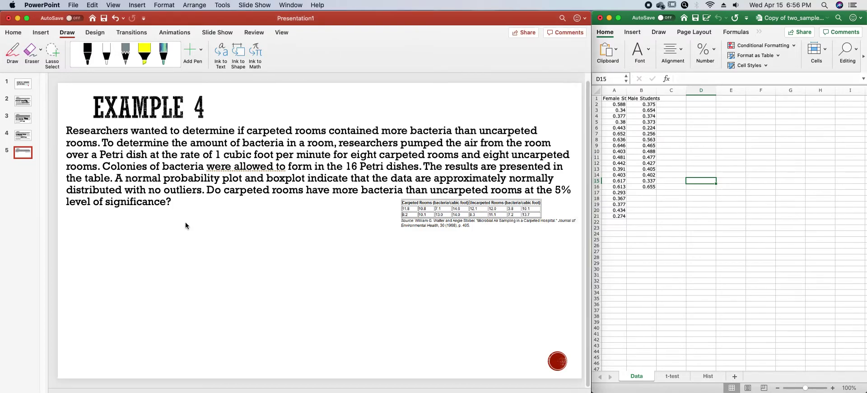
# Step: Ink 'H0: μc − μu = 0' and 'HA: μc > μu' with the pen beneath the Example 4 question
pyautogui.click(13, 51)
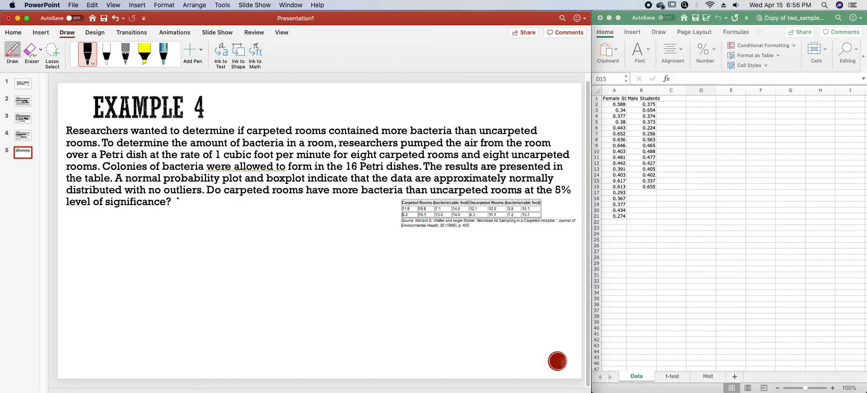
pyautogui.moveTo(178, 198)
pyautogui.mouseDown()
pyautogui.moveTo(182, 210)
pyautogui.moveTo(232, 218)
pyautogui.moveTo(299, 203)
pyautogui.mouseUp()
pyautogui.moveTo(290, 208); pyautogui.dragTo(311, 202)
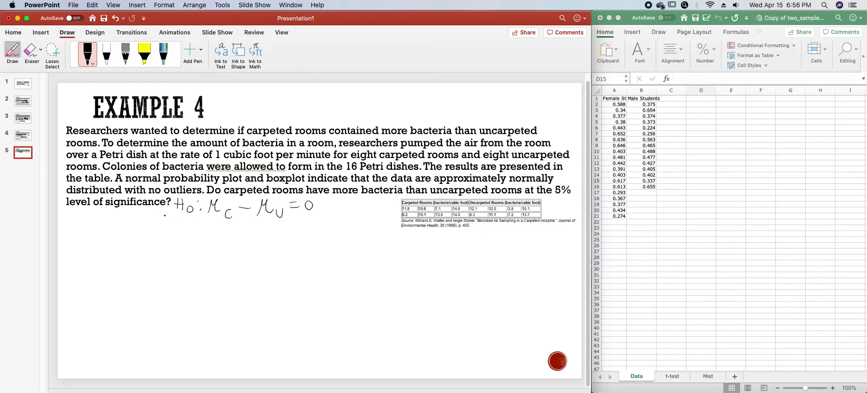
pyautogui.moveTo(176, 222); pyautogui.dragTo(175, 231)
pyautogui.moveTo(172, 226)
pyautogui.mouseDown()
pyautogui.moveTo(190, 234)
pyautogui.moveTo(219, 225)
pyautogui.moveTo(233, 237)
pyautogui.mouseUp()
pyautogui.click(198, 224)
pyautogui.click(198, 227)
pyautogui.moveTo(250, 225)
pyautogui.mouseDown()
pyautogui.moveTo(260, 231)
pyautogui.moveTo(250, 237)
pyautogui.moveTo(276, 227)
pyautogui.moveTo(280, 239)
pyautogui.moveTo(288, 234)
pyautogui.mouseUp()
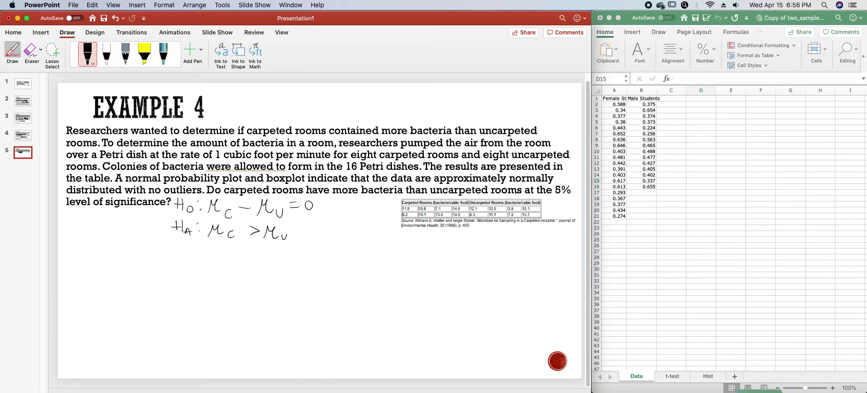
# Step: Copy the Carpeted and Uncarpeted counts (A1:B9) into cell A1 of the template's Data sheet
pyautogui.press('super+Tab')
pyautogui.rightClick(35, 128)
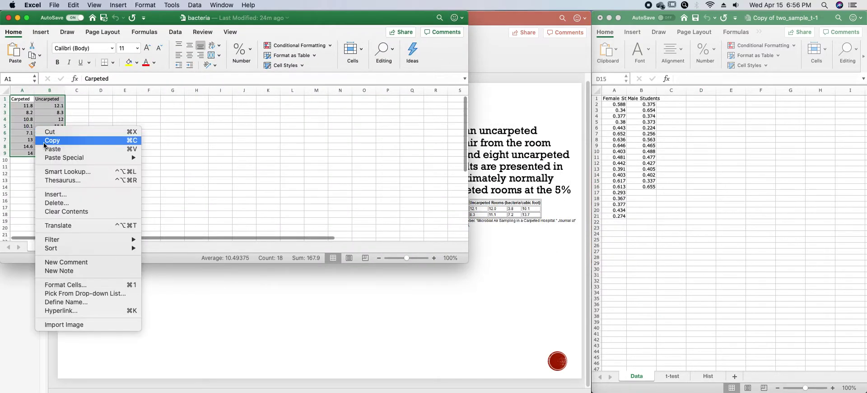
pyautogui.click(51, 141)
pyautogui.click(18, 19)
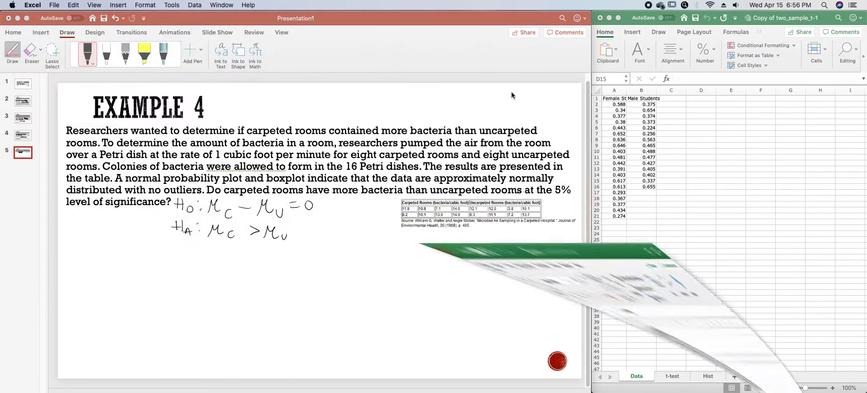
pyautogui.click(615, 98)
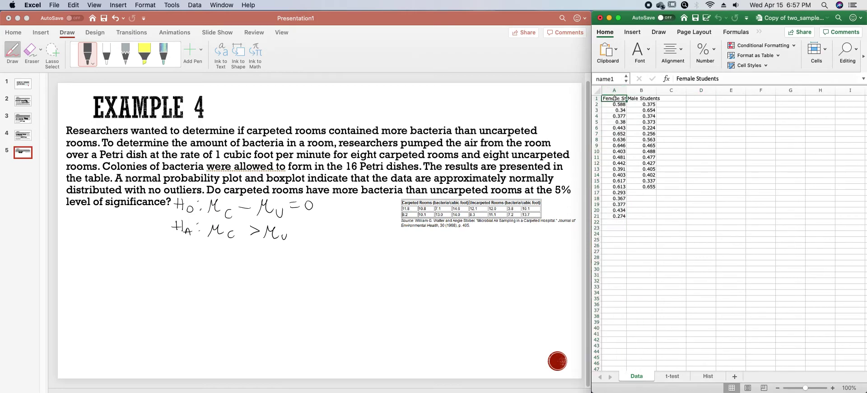
pyautogui.press('super+v')
# Step: Select the leftover old sample rows A10:B21 below the pasted data and open their context menu
pyautogui.press('Return')
pyautogui.press('Return')
pyautogui.press('Return')
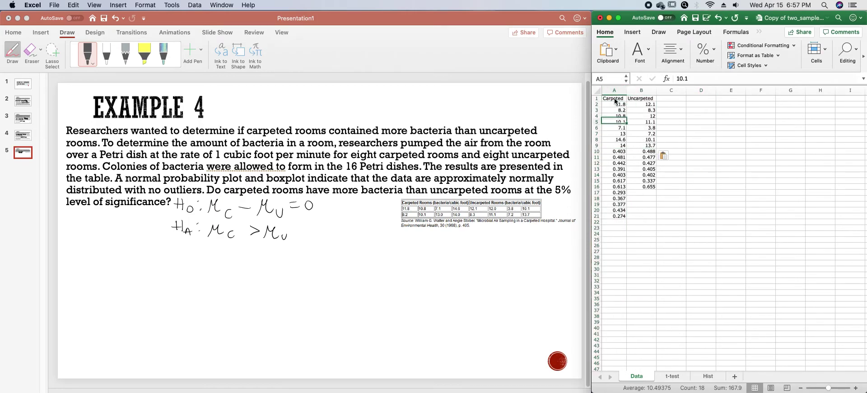
pyautogui.press('Return')
pyautogui.press('Return')
pyautogui.press('Return')
pyautogui.press('Down')
pyautogui.press('Down')
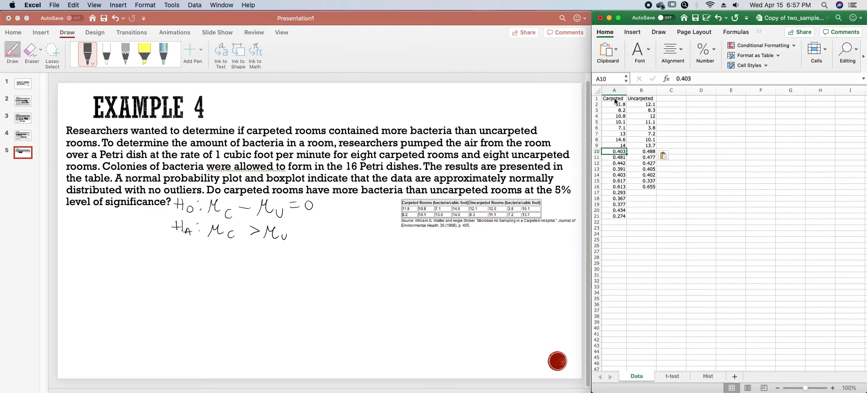
pyautogui.hotkey('shift', 'Down')
pyautogui.hotkey('shift', 'Right')
pyautogui.hotkey('shift', 'Down')
pyautogui.hotkey('shift', 'Down')
pyautogui.hotkey('shift', 'Down')
pyautogui.hotkey('shift', 'Down')
pyautogui.hotkey('shift', 'Down')
pyautogui.hotkey('shift', 'Down')
pyautogui.hotkey('shift', 'Down')
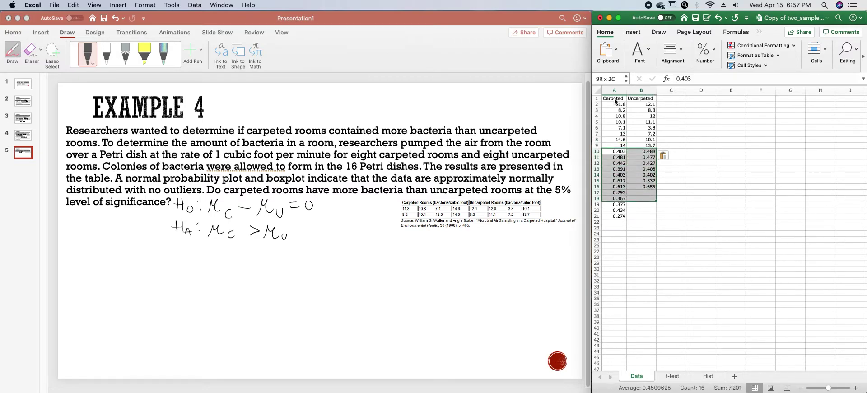
pyautogui.hotkey('shift', 'Down')
pyautogui.hotkey('shift', 'Down')
pyautogui.hotkey('shift', 'Down')
pyautogui.rightClick(639, 190)
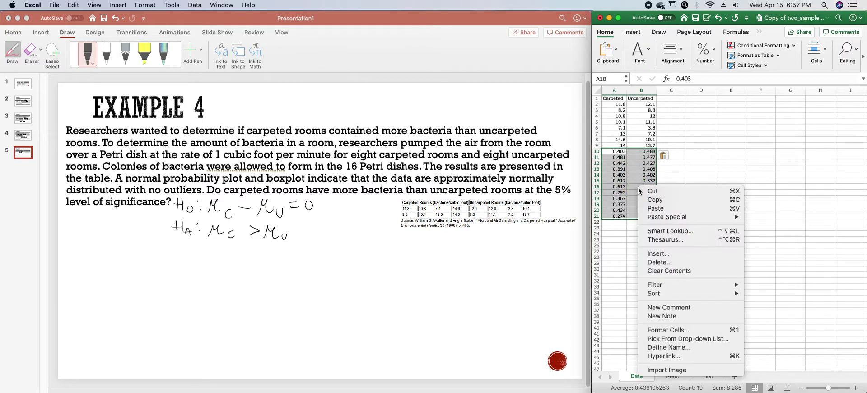
# Step: Clear the old rows' contents and choose 'first mean > second mean' on the t-test sheet
pyautogui.click(677, 271)
pyautogui.click(675, 376)
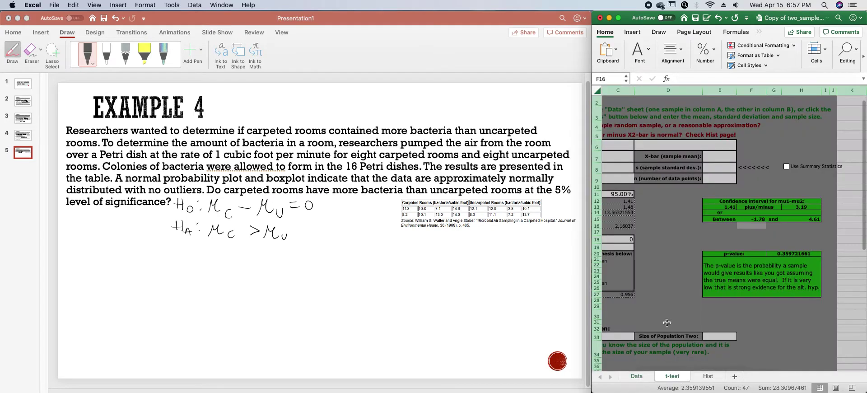
pyautogui.click(651, 351)
pyautogui.moveTo(659, 368); pyautogui.dragTo(602, 369)
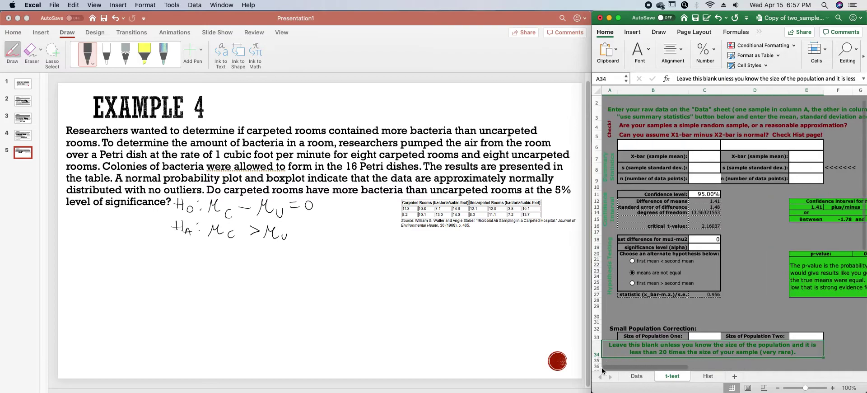
pyautogui.click(665, 285)
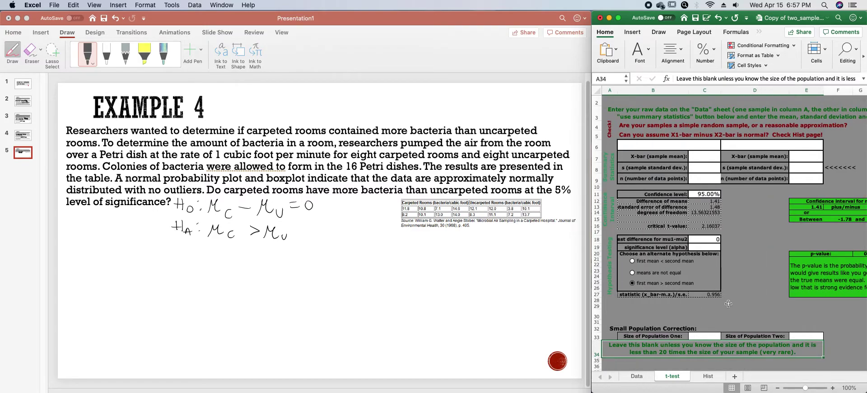
pyautogui.click(710, 301)
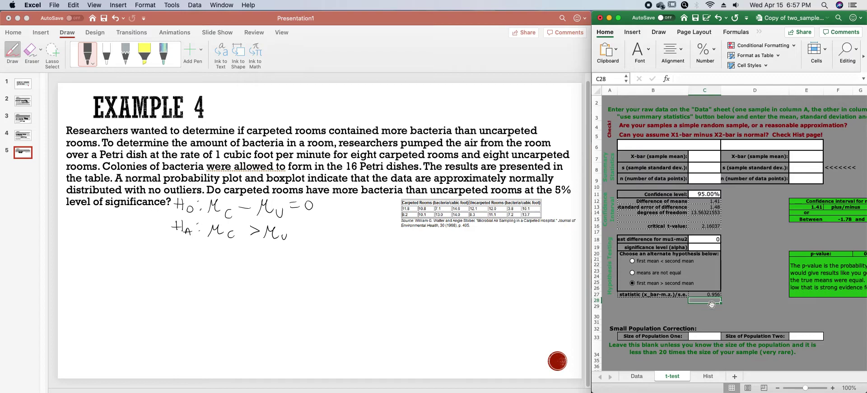
pyautogui.click(310, 206)
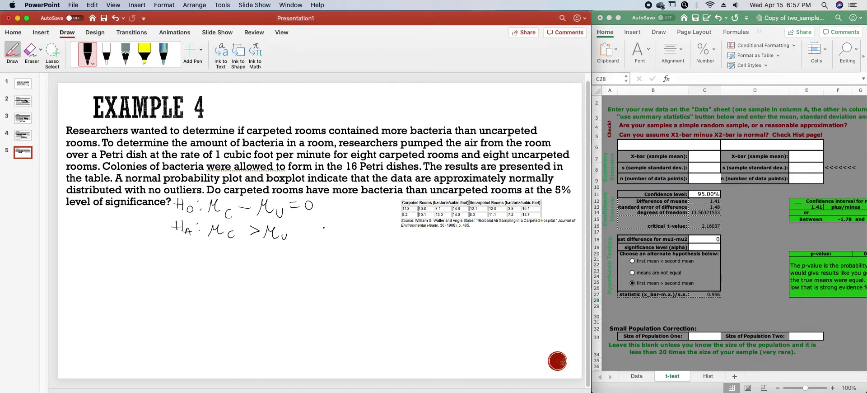
# Step: Ink 't = 0.96' and a 'P-value =' label beside HA on the slide
pyautogui.moveTo(324, 225)
pyautogui.mouseDown()
pyautogui.moveTo(327, 239)
pyautogui.moveTo(349, 230)
pyautogui.moveTo(374, 241)
pyautogui.moveTo(431, 235)
pyautogui.mouseUp()
pyautogui.click(365, 236)
pyautogui.moveTo(434, 230); pyautogui.dragTo(481, 241)
pyautogui.moveTo(483, 237); pyautogui.dragTo(489, 236)
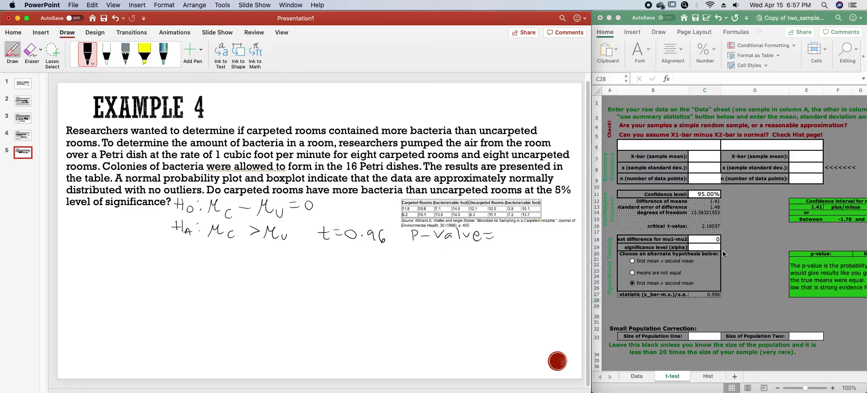
# Step: Read the p-value in Excel and ink 0.1799 after 'P-value =' on the slide
pyautogui.click(765, 239)
pyautogui.click(765, 239)
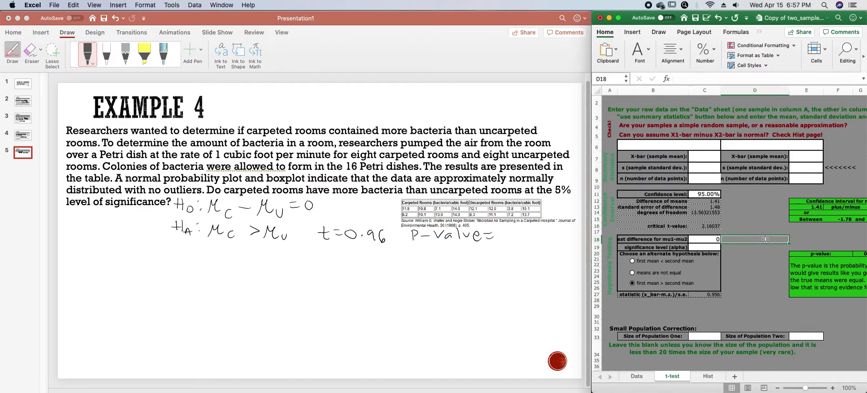
pyautogui.press('Right')
pyautogui.press('Right')
pyautogui.press('Right')
pyautogui.press('Right')
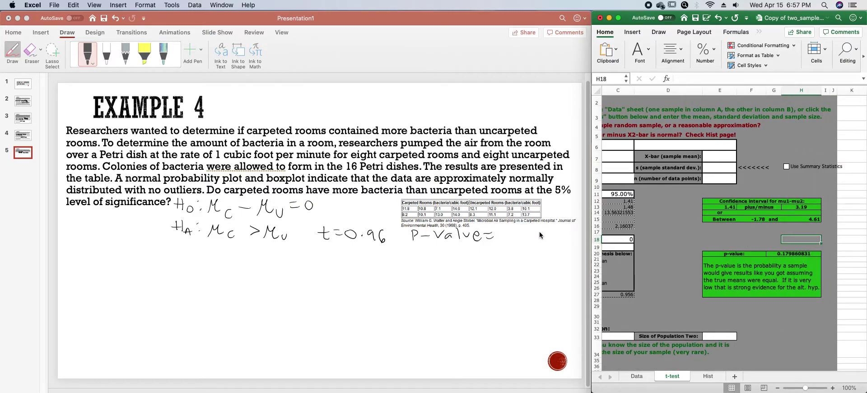
pyautogui.click(506, 266)
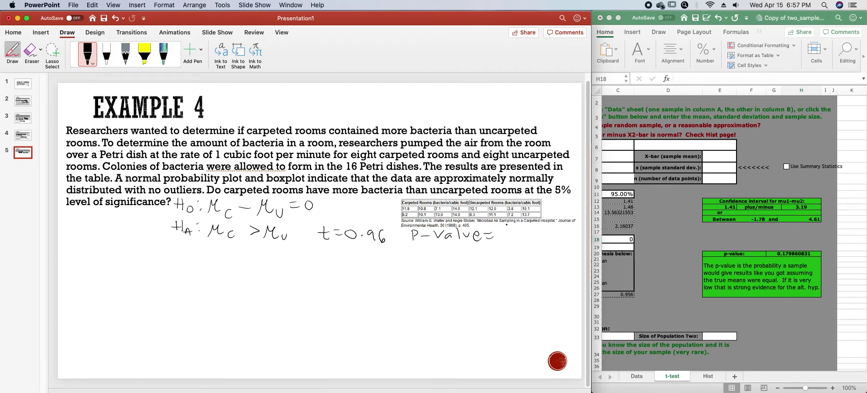
pyautogui.moveTo(500, 231); pyautogui.dragTo(520, 242)
pyautogui.moveTo(525, 231)
pyautogui.mouseDown()
pyautogui.moveTo(534, 232)
pyautogui.moveTo(531, 243)
pyautogui.moveTo(546, 233)
pyautogui.moveTo(544, 243)
pyautogui.mouseUp()
pyautogui.moveTo(551, 235); pyautogui.dragTo(558, 247)
pyautogui.click(12, 50)
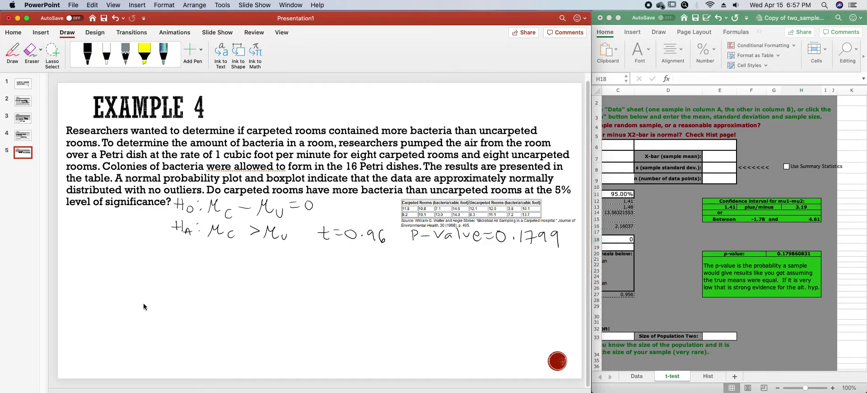
# Step: Fix the question text's line breaks and add a new line below it for the conclusion
pyautogui.click(112, 205)
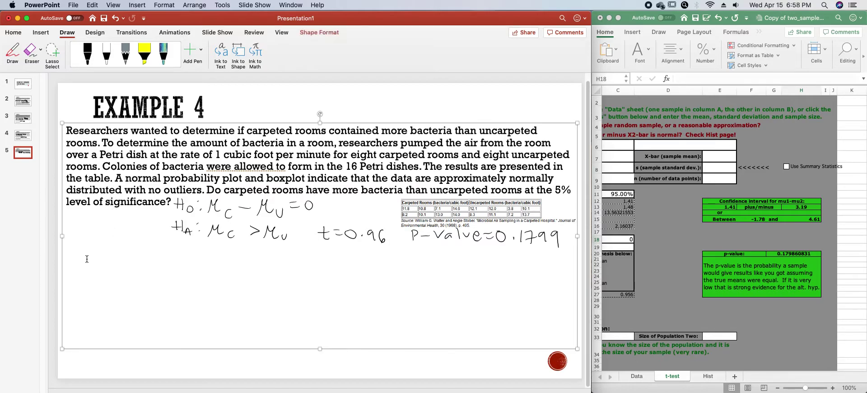
pyautogui.hotkey('alt', 'Left')
pyautogui.hotkey('alt', 'Left')
pyautogui.press('Return')
pyautogui.press('Return')
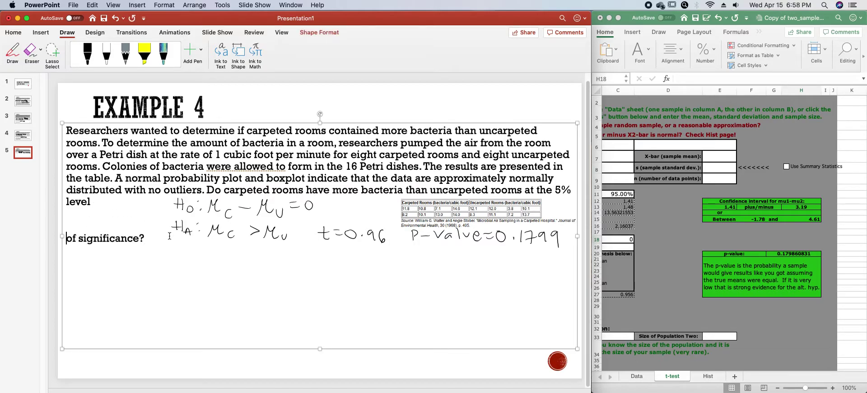
pyautogui.press('BackSpace')
pyautogui.press('BackSpace')
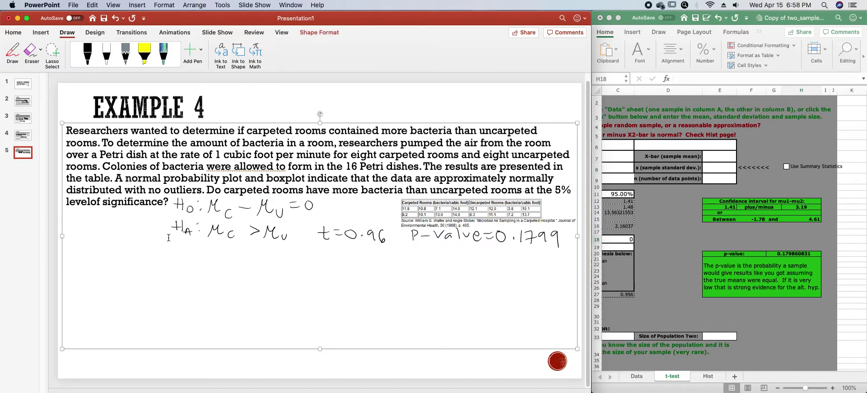
pyautogui.press('Right')
pyautogui.press('Right')
pyautogui.press('Right')
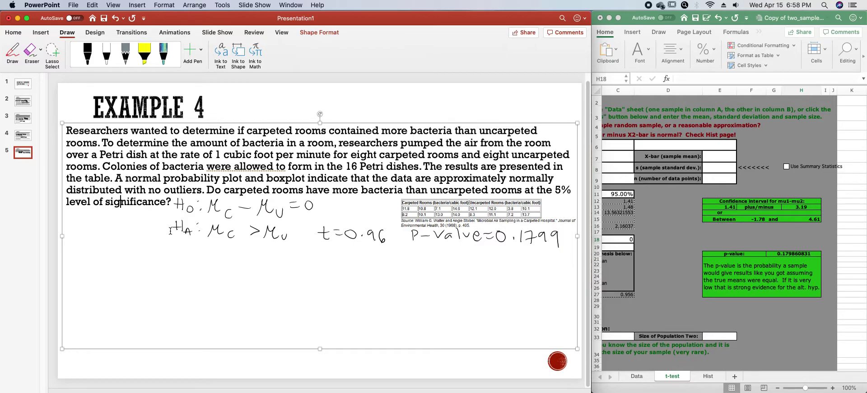
pyautogui.press('Right')
pyautogui.press('Right')
pyautogui.press('Right')
pyautogui.press('Right')
pyautogui.press('Right')
pyautogui.press('Right')
pyautogui.press('Return')
pyautogui.press('Return')
pyautogui.press('Return')
# Step: Type the 5%-level conclusion comparing mean bacteria per cubic foot in carpeted and uncarpeted rooms
pyautogui.write('A')
pyautogui.write('t')
pyautogui.write(' the 5% ')
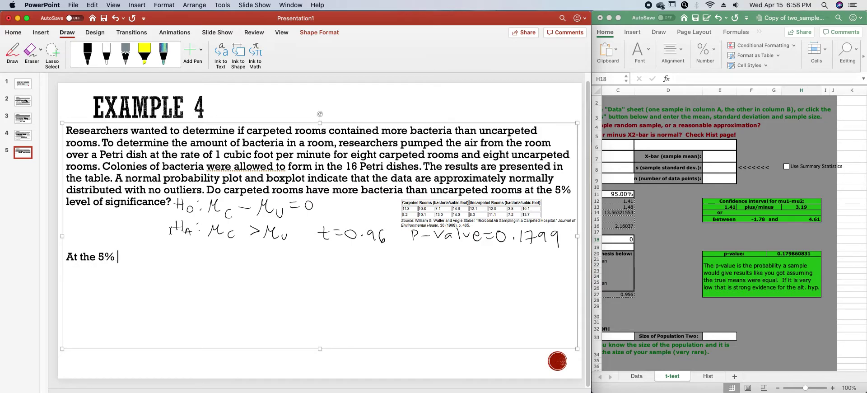
pyautogui.write('level of significanc')
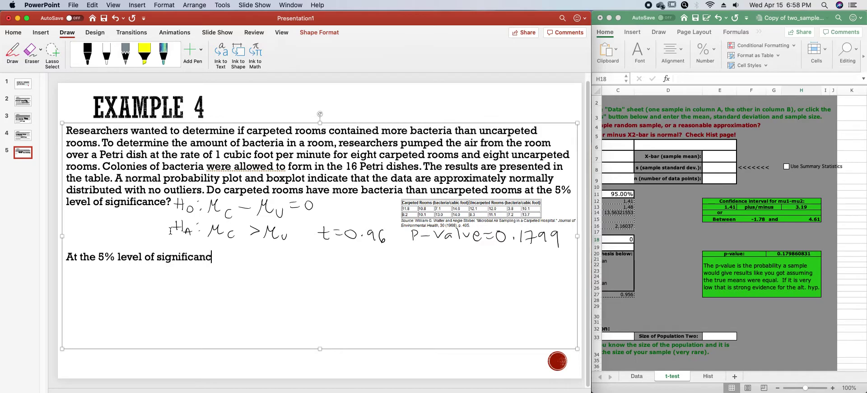
pyautogui.write('e, ')
pyautogui.write('we do not ha')
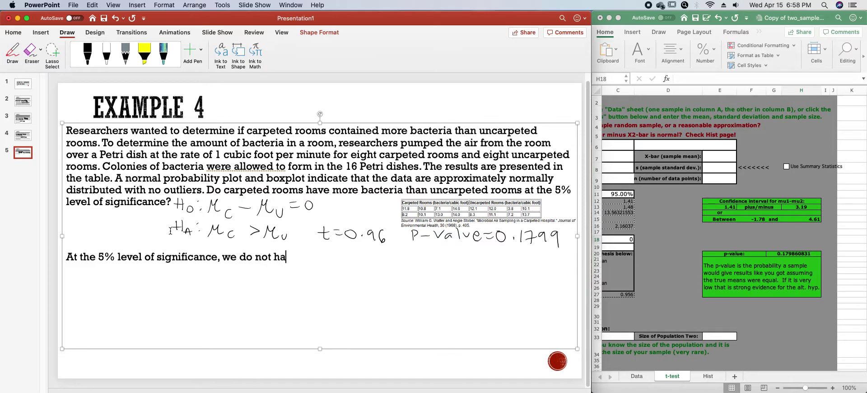
pyautogui.write('ve evi')
pyautogui.write('dence')
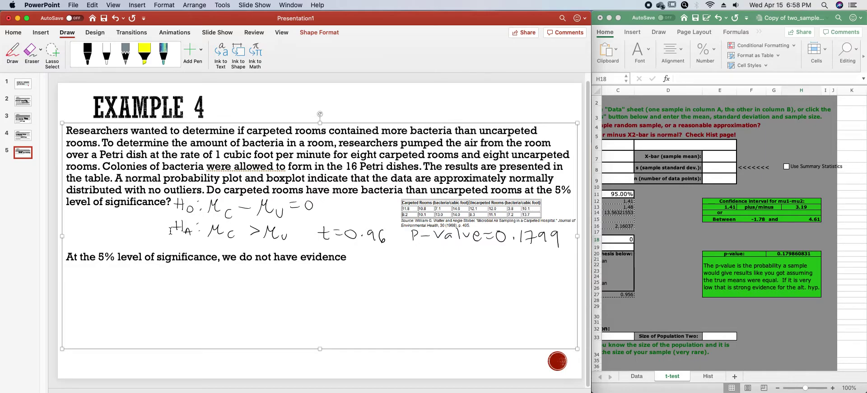
pyautogui.write('that the mean ')
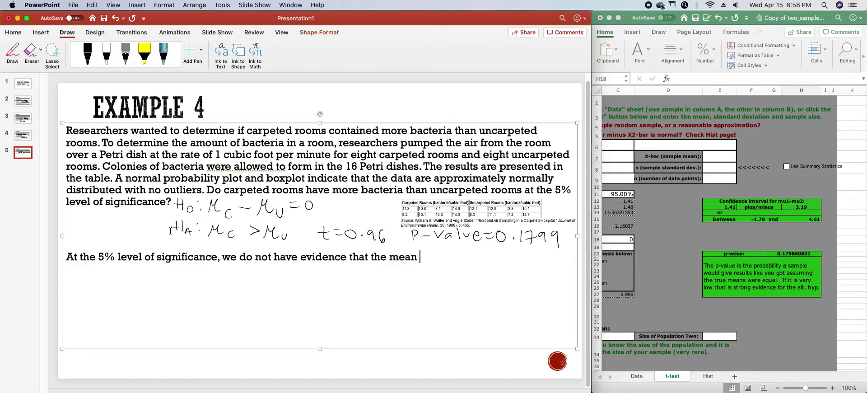
pyautogui.write('bac')
pyautogui.write('teria p')
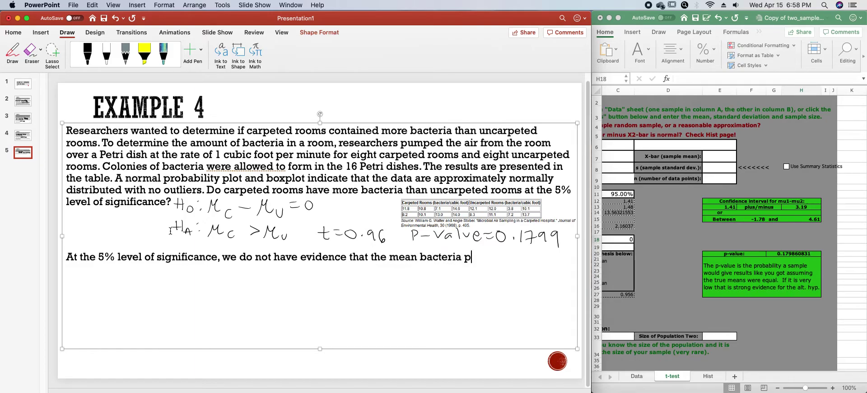
pyautogui.write('er cubic')
pyautogui.write(' foot i')
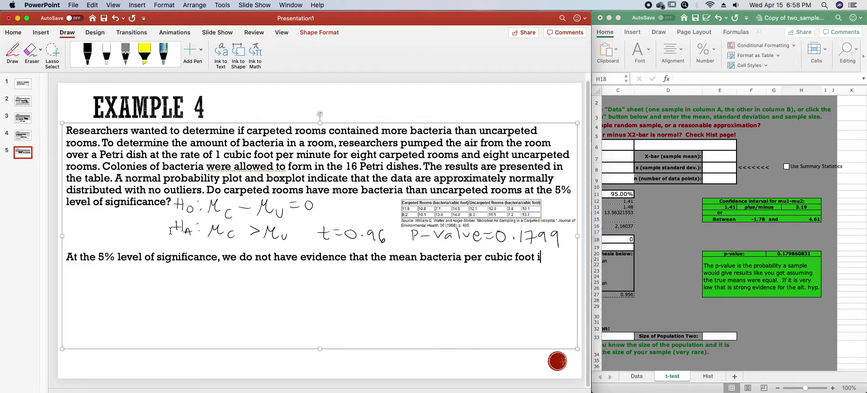
pyautogui.write('n car')
pyautogui.write('peted rooms')
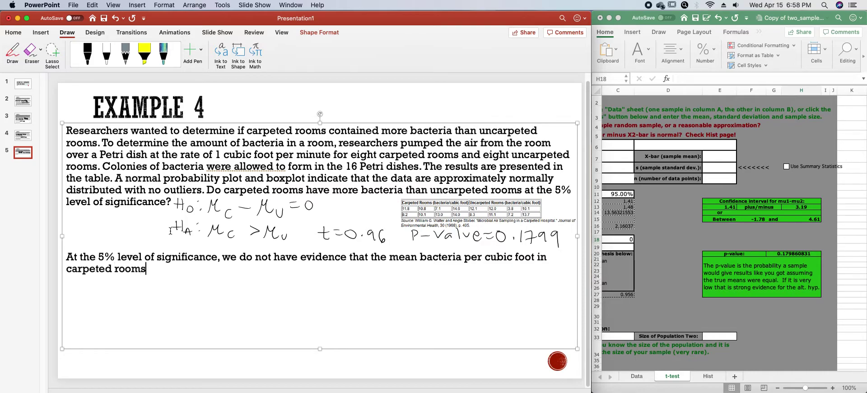
pyautogui.write(' is higher')
pyautogui.write(' than the mean ')
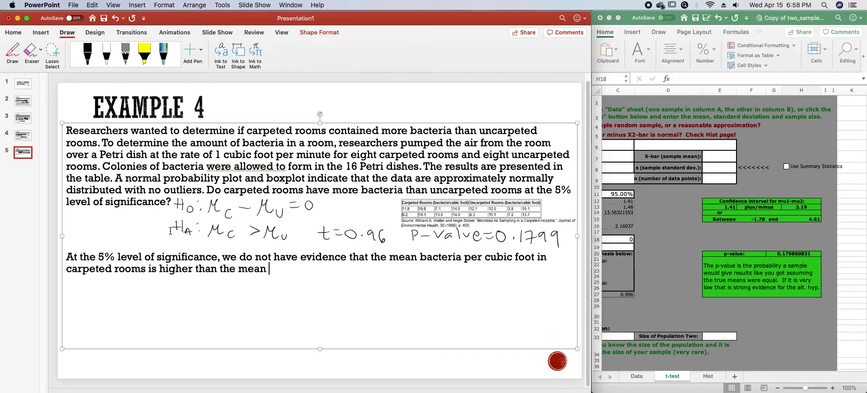
pyautogui.write('bacteria p')
pyautogui.write('er ')
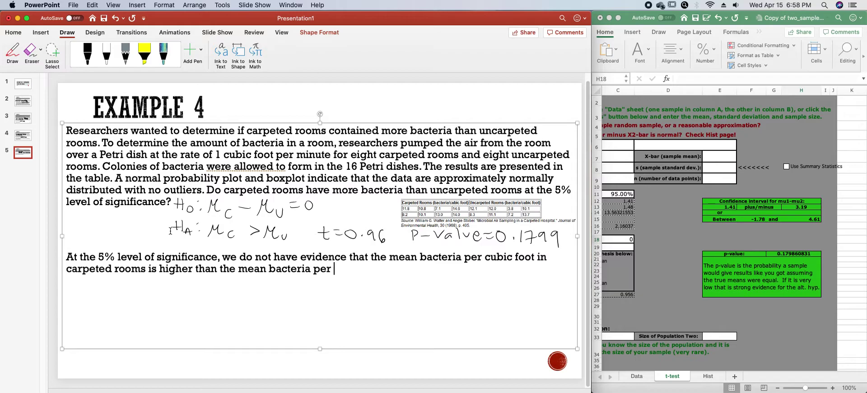
pyautogui.write('cubric')
pyautogui.press('BackSpace')
pyautogui.press('BackSpace')
pyautogui.write('ic foot in ')
pyautogui.write('unc')
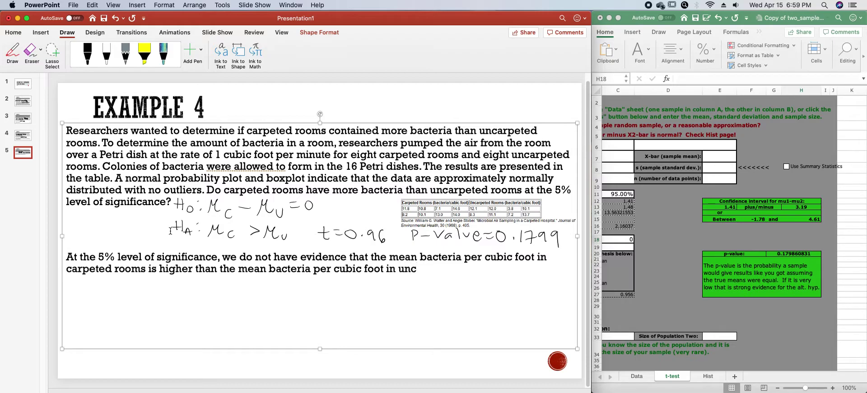